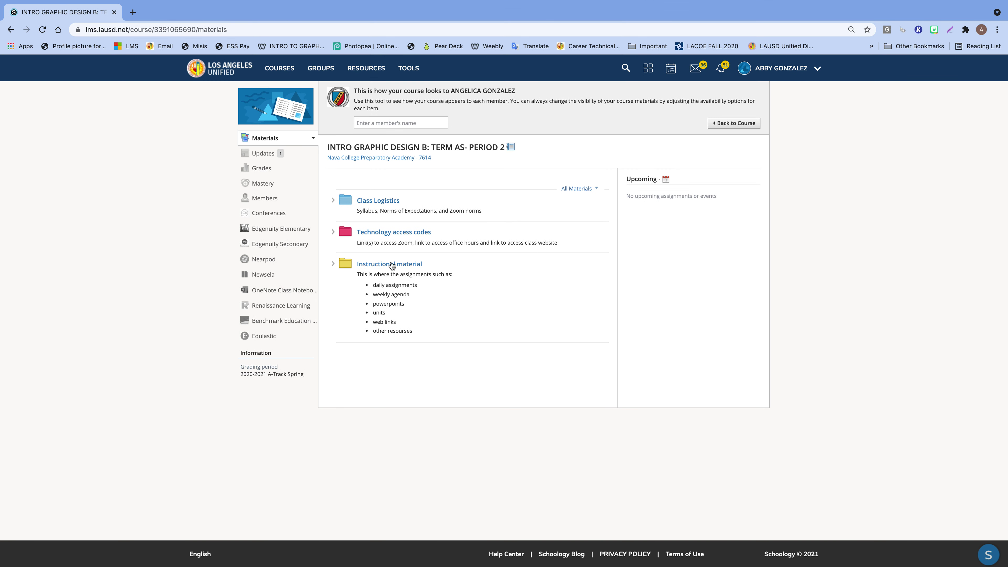
- Open the 3 x 3 box Layout assignment from the Day 34 folder of Week #17 in the instructional material
{"action": "left_click", "coordinate": [395, 264]}
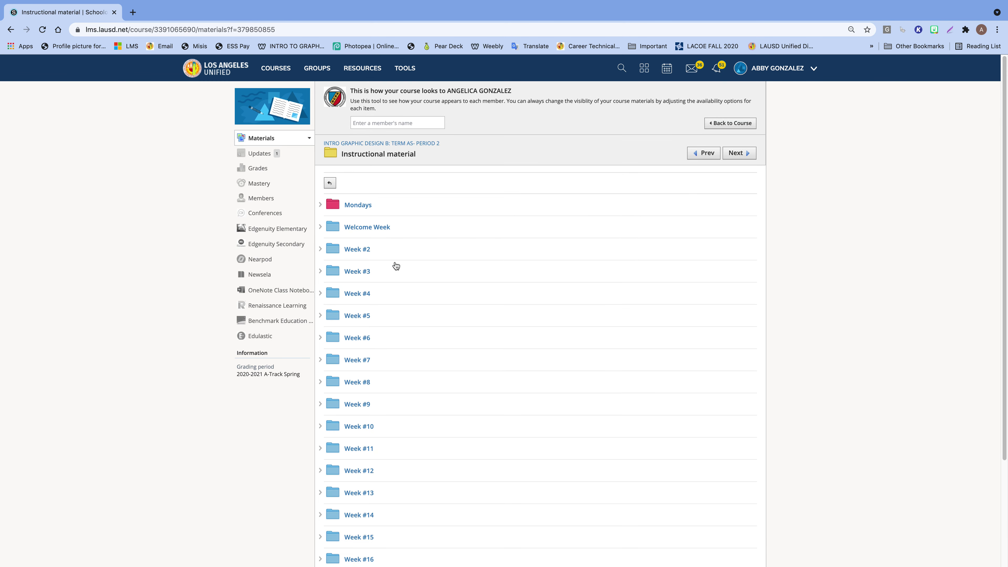
{"action": "scroll", "coordinate": [401, 246], "scroll_direction": "down", "scroll_amount": 3}
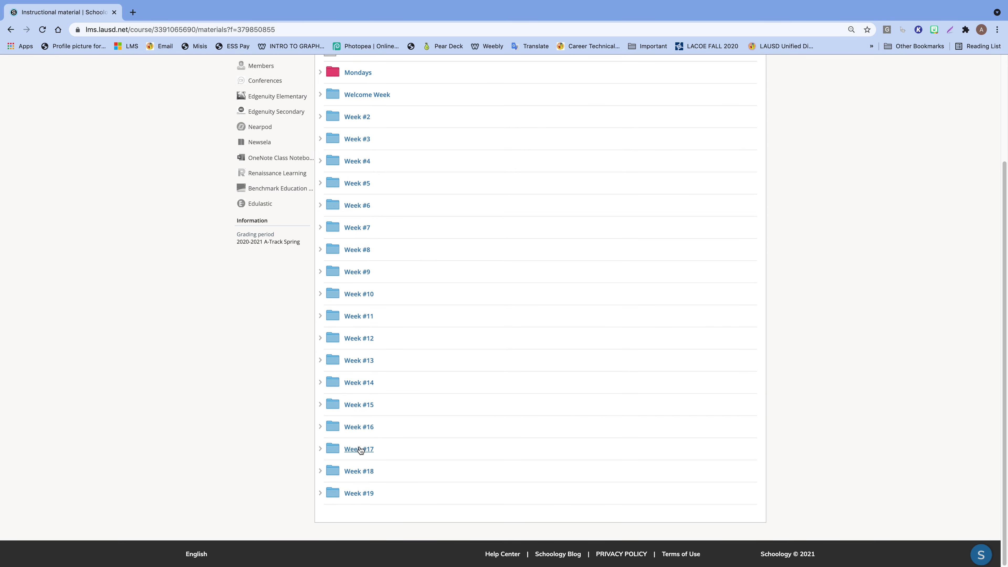
{"action": "left_click", "coordinate": [368, 449]}
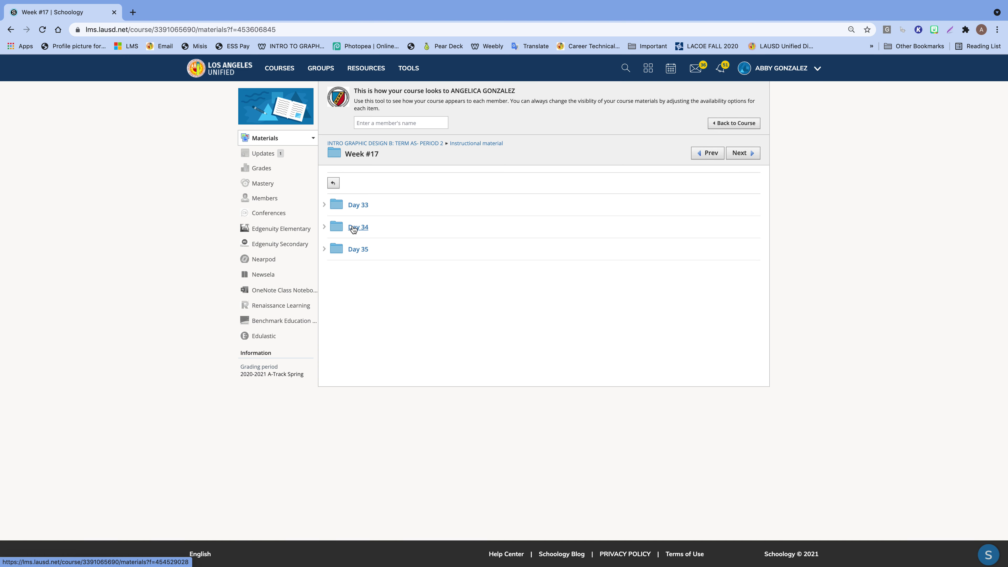
{"action": "left_click", "coordinate": [359, 228]}
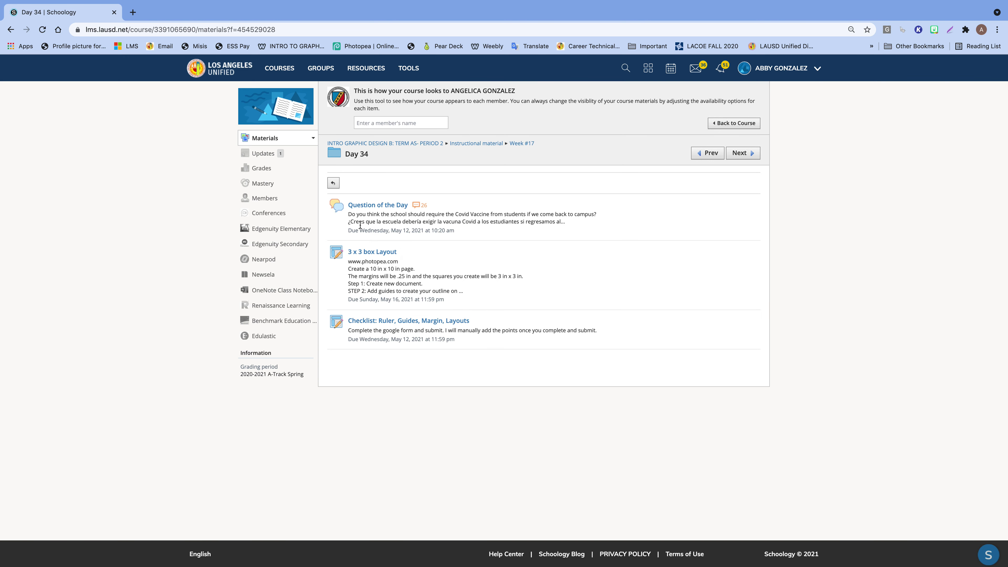
{"action": "left_click", "coordinate": [376, 254]}
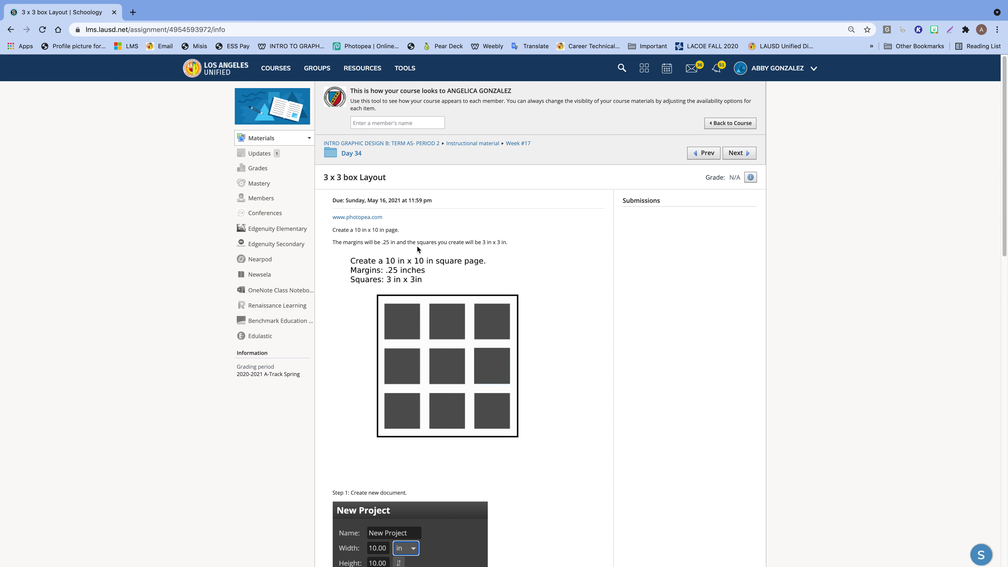
- Read through the assignment's page size, margin and square dimensions, the guide spacing diagram and the sample end result
{"action": "left_click_drag", "start_coordinate": [332, 230], "coordinate": [408, 235]}
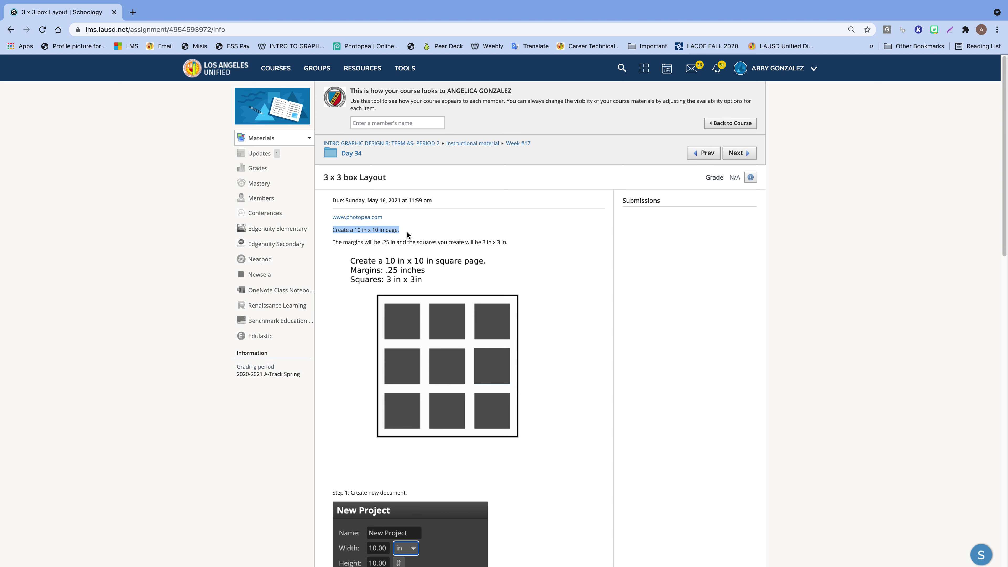
{"action": "left_click_drag", "start_coordinate": [333, 242], "coordinate": [509, 243]}
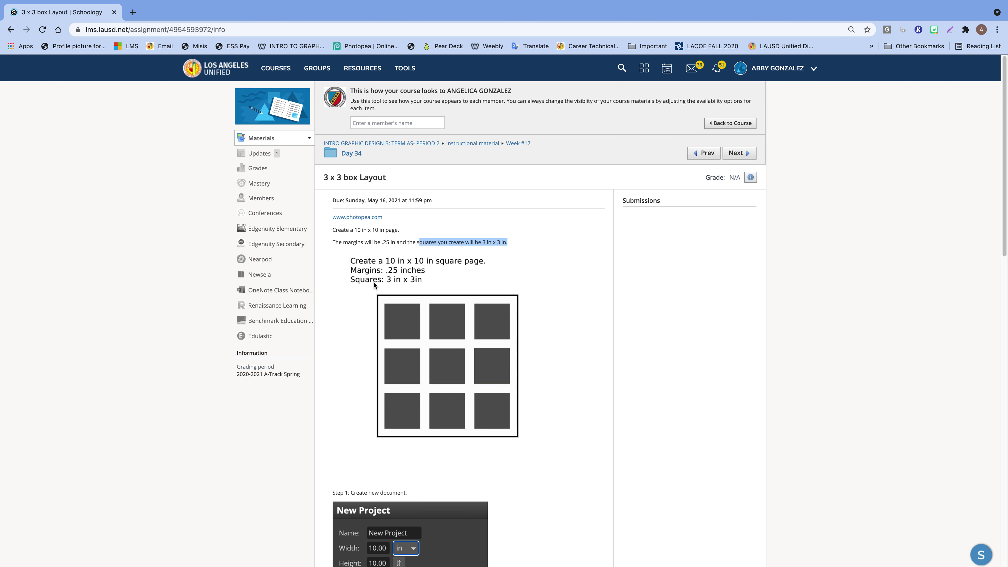
{"action": "scroll", "coordinate": [414, 279], "scroll_direction": "down", "scroll_amount": 1}
{"action": "scroll", "coordinate": [413, 277], "scroll_direction": "down", "scroll_amount": 1}
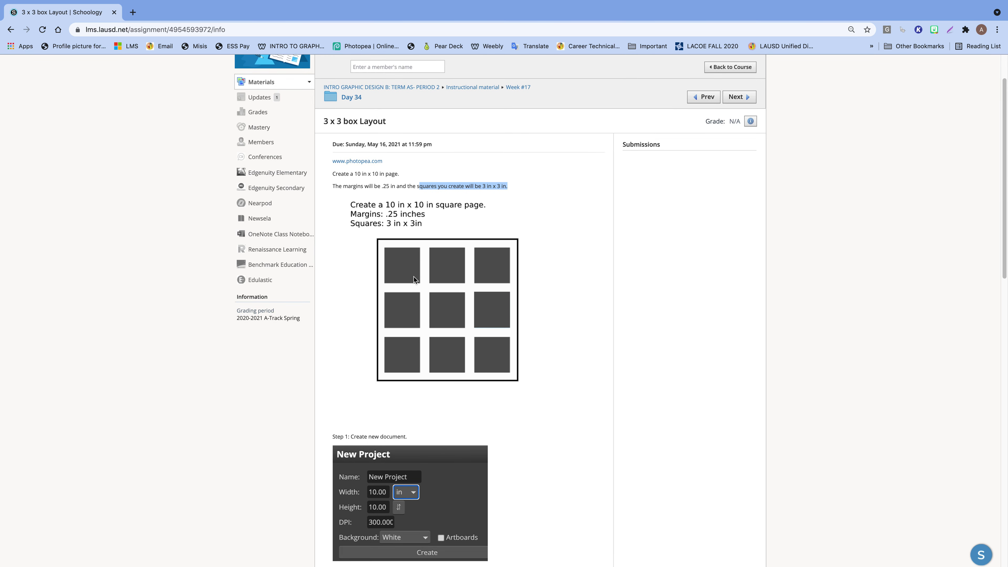
{"action": "left_click_drag", "start_coordinate": [381, 185], "coordinate": [390, 185]}
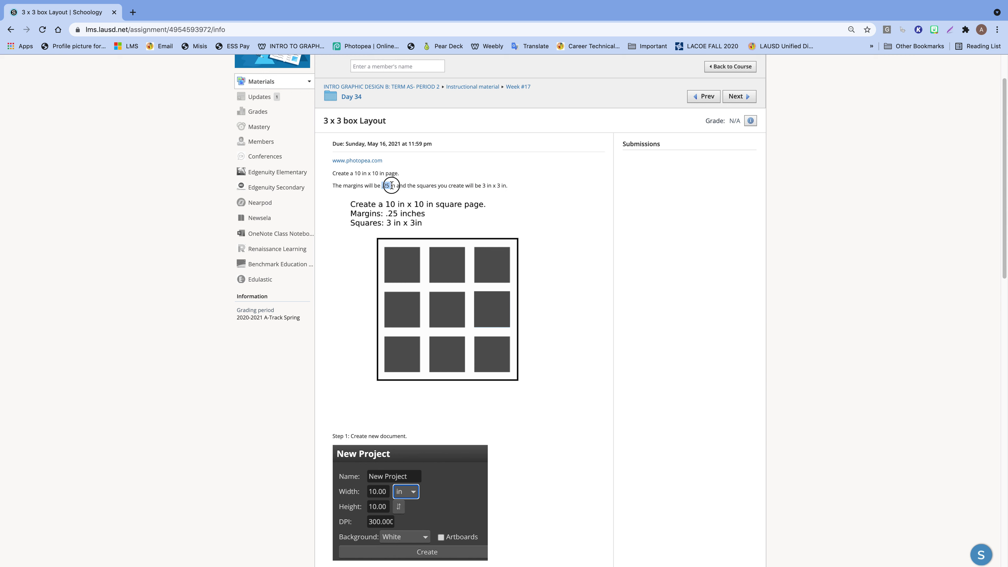
{"action": "left_click_drag", "start_coordinate": [481, 185], "coordinate": [491, 185]}
{"action": "scroll", "coordinate": [420, 244], "scroll_direction": "down", "scroll_amount": 2}
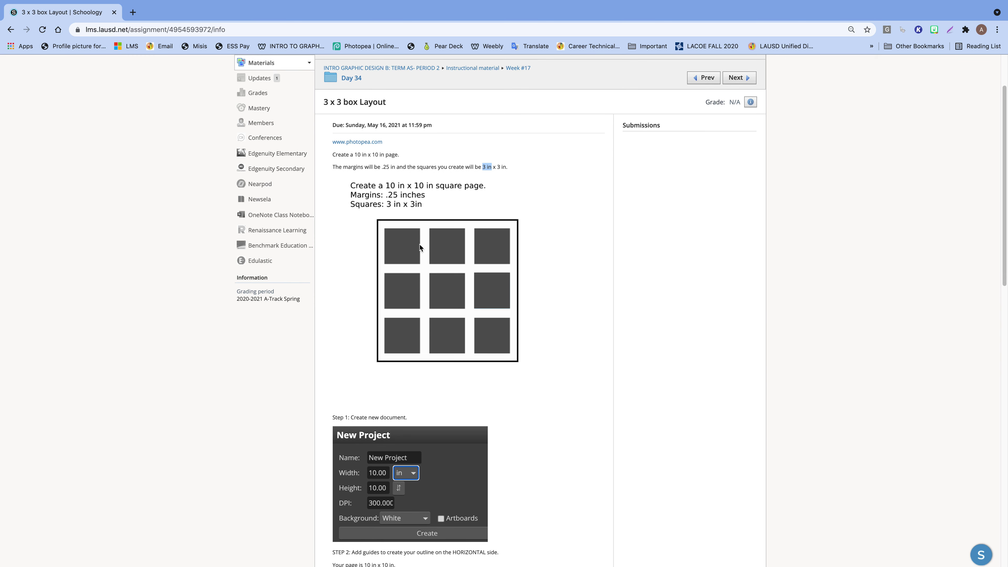
{"action": "scroll", "coordinate": [461, 250], "scroll_direction": "down", "scroll_amount": 5}
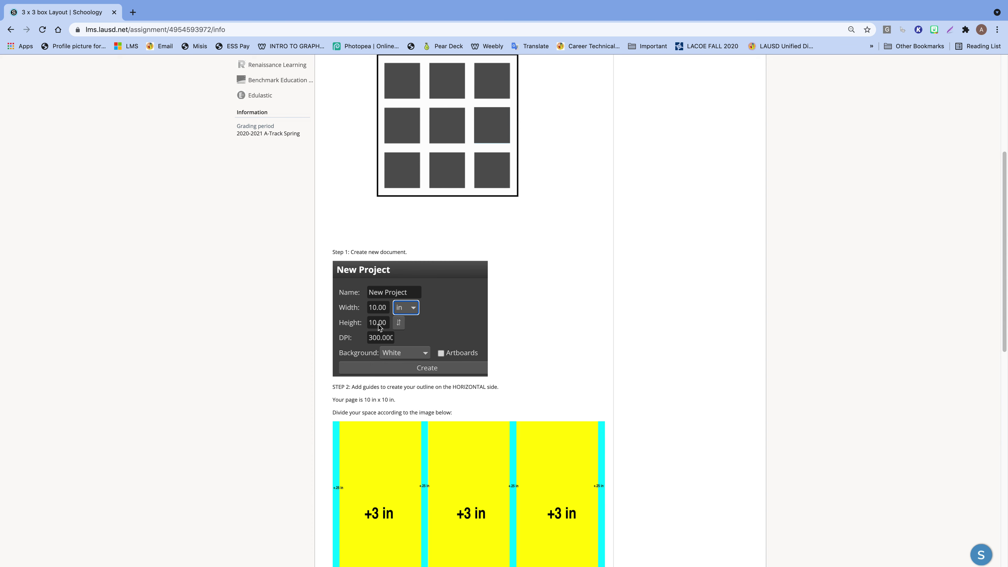
{"action": "scroll", "coordinate": [384, 307], "scroll_direction": "down", "scroll_amount": 2}
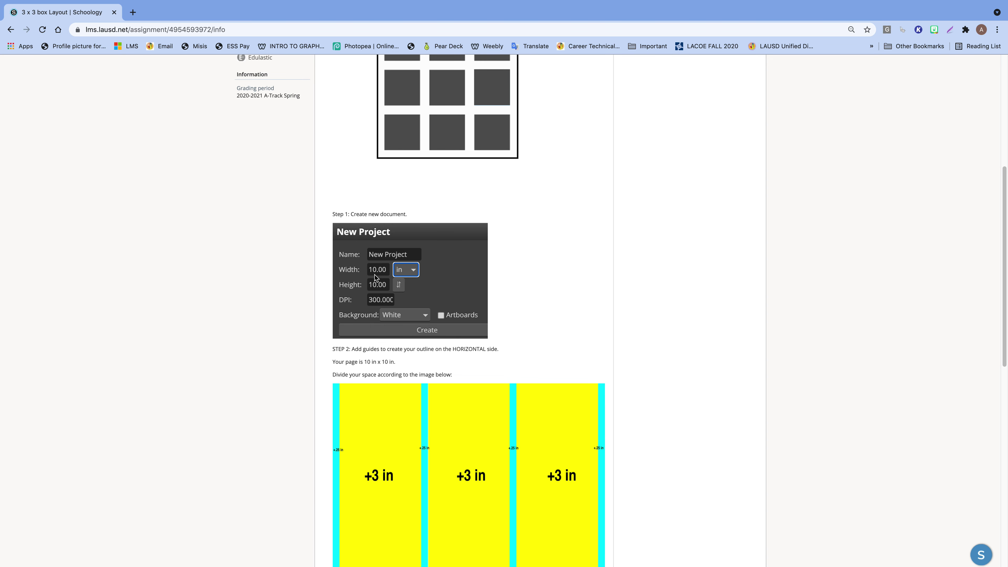
{"action": "scroll", "coordinate": [382, 285], "scroll_direction": "down", "scroll_amount": 4}
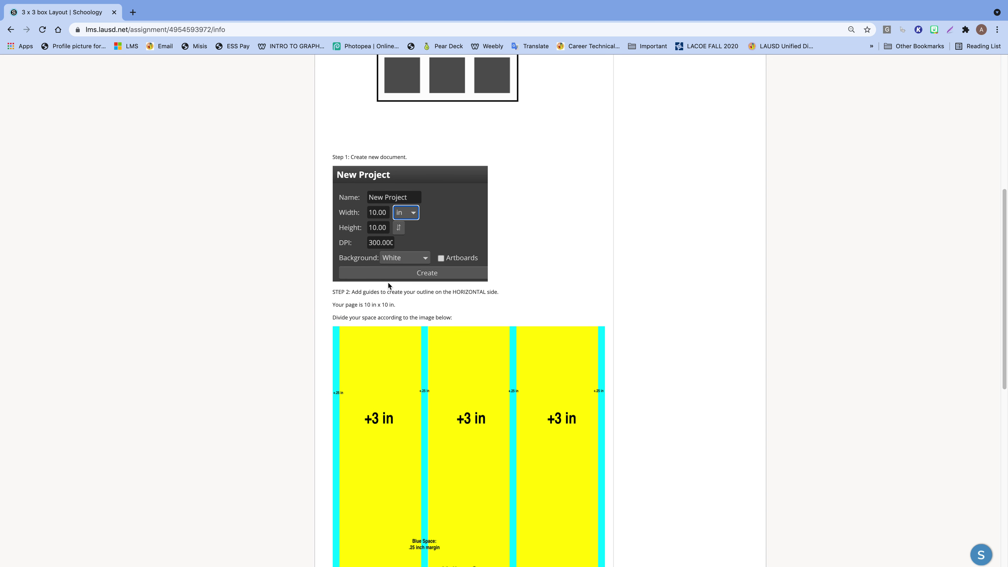
{"action": "scroll", "coordinate": [388, 285], "scroll_direction": "down", "scroll_amount": 2}
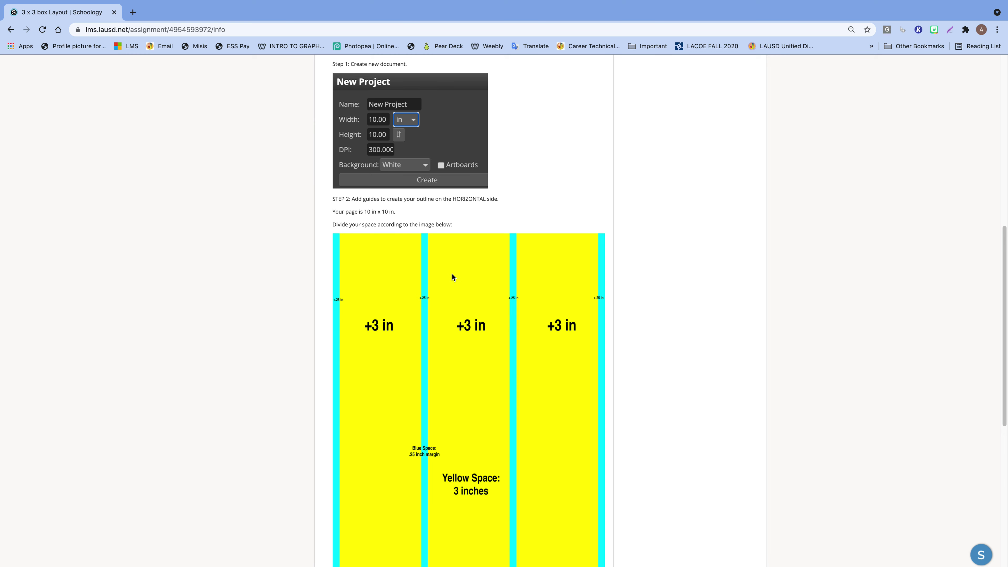
{"action": "scroll", "coordinate": [453, 278], "scroll_direction": "down", "scroll_amount": 5}
{"action": "scroll", "coordinate": [468, 276], "scroll_direction": "down", "scroll_amount": 4}
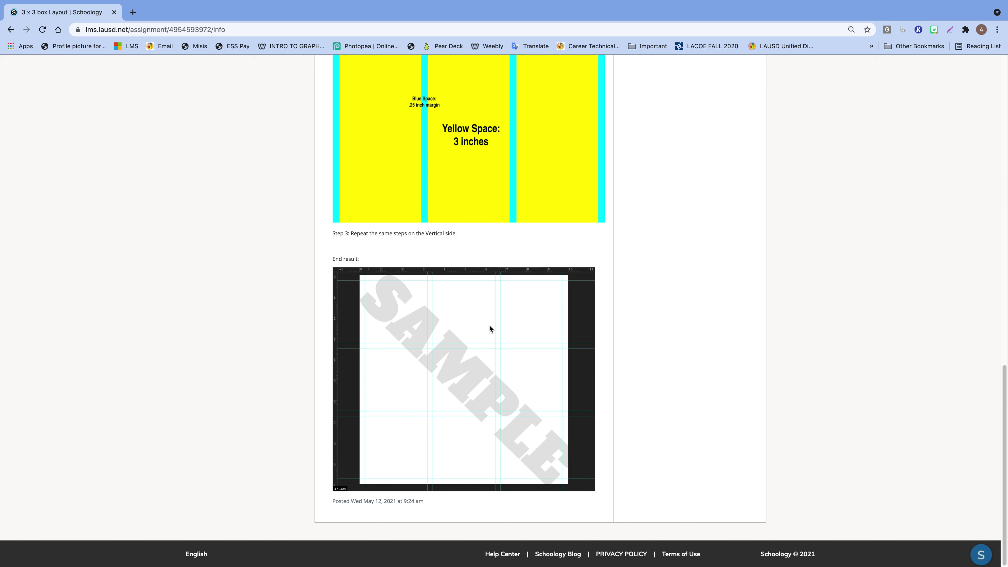
{"action": "scroll", "coordinate": [502, 351], "scroll_direction": "up", "scroll_amount": 15}
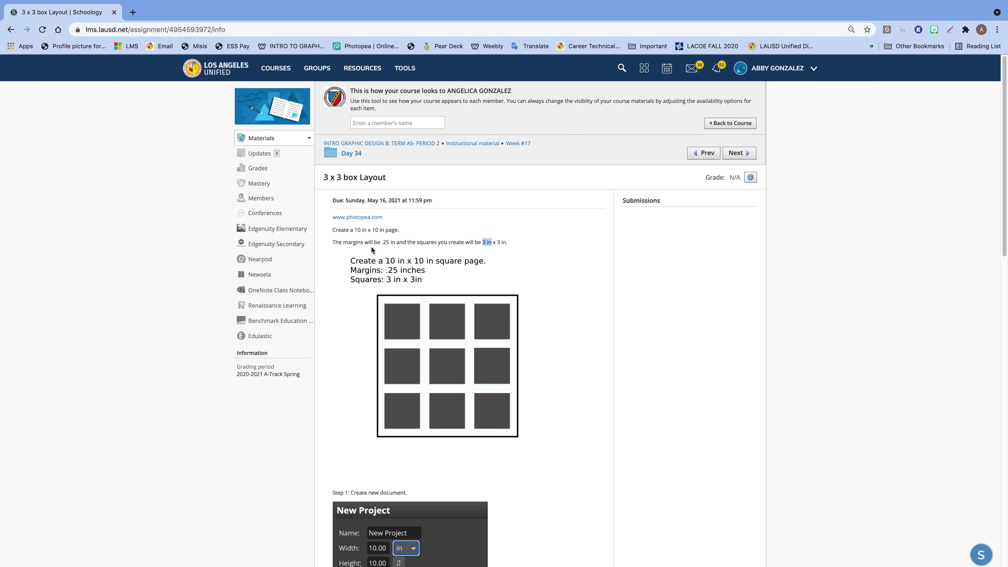
- Switch to Photopea through the assignment's link and start a new project
{"action": "left_click", "coordinate": [363, 218]}
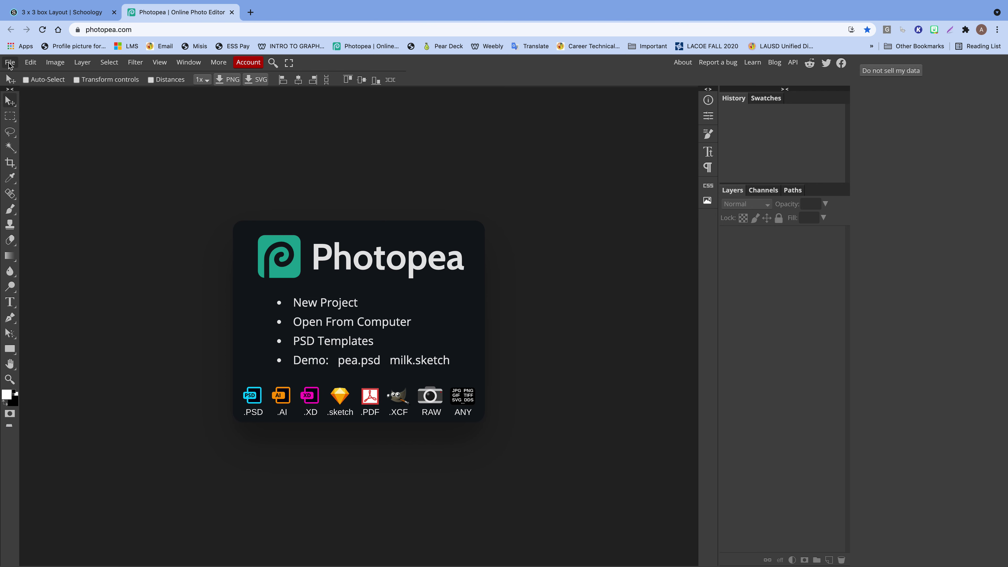
{"action": "left_click", "coordinate": [10, 61]}
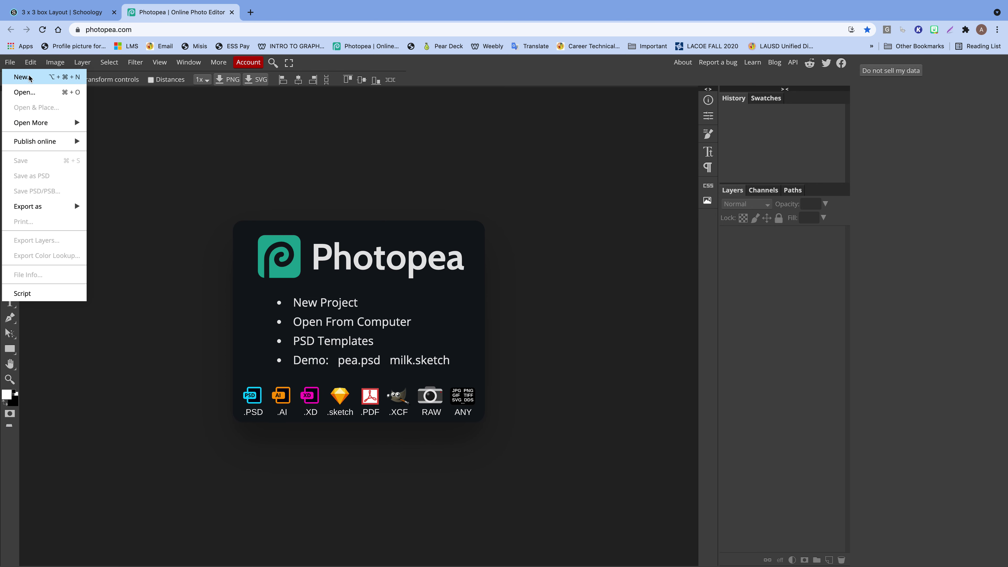
{"action": "left_click", "coordinate": [46, 78]}
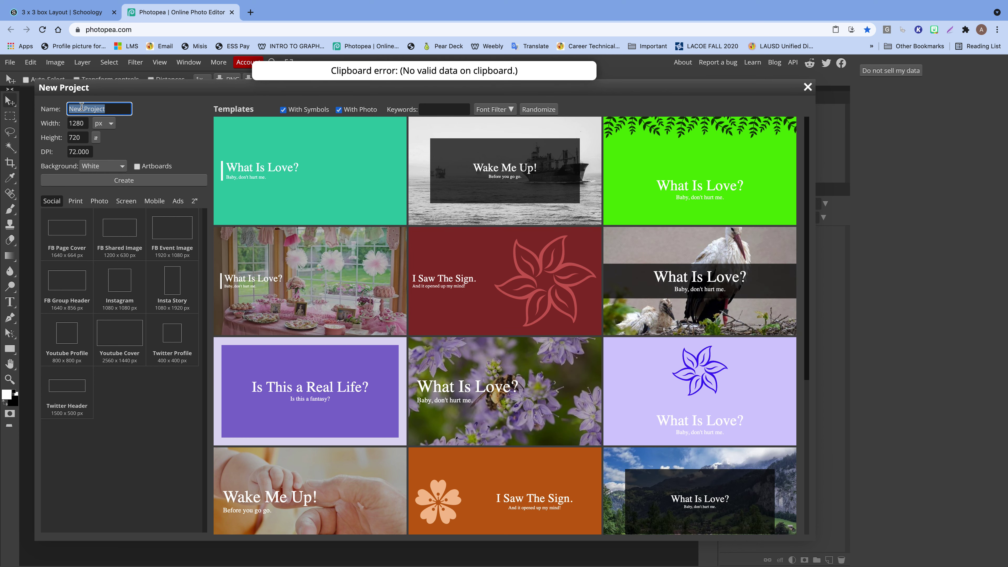
{"action": "left_click_drag", "start_coordinate": [332, 93], "coordinate": [345, 80]}
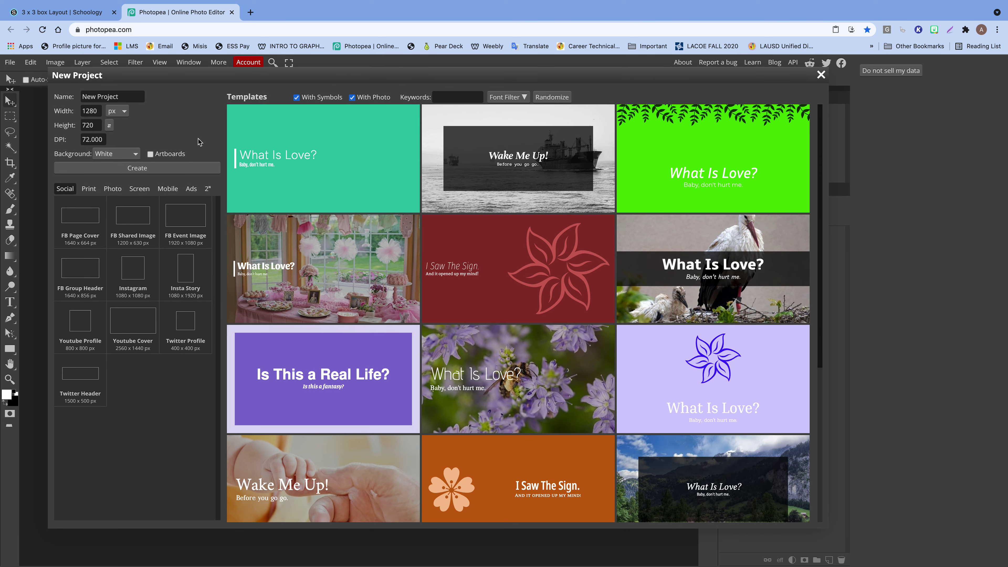
- Create the new document in inches with a width of 10 and a height of 10
{"action": "left_click", "coordinate": [117, 113]}
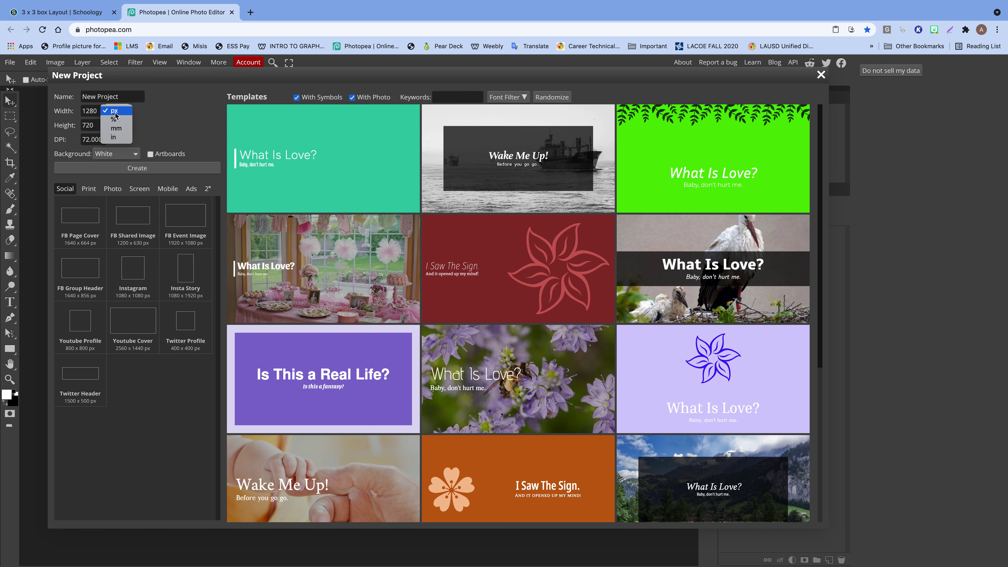
{"action": "left_click", "coordinate": [120, 138]}
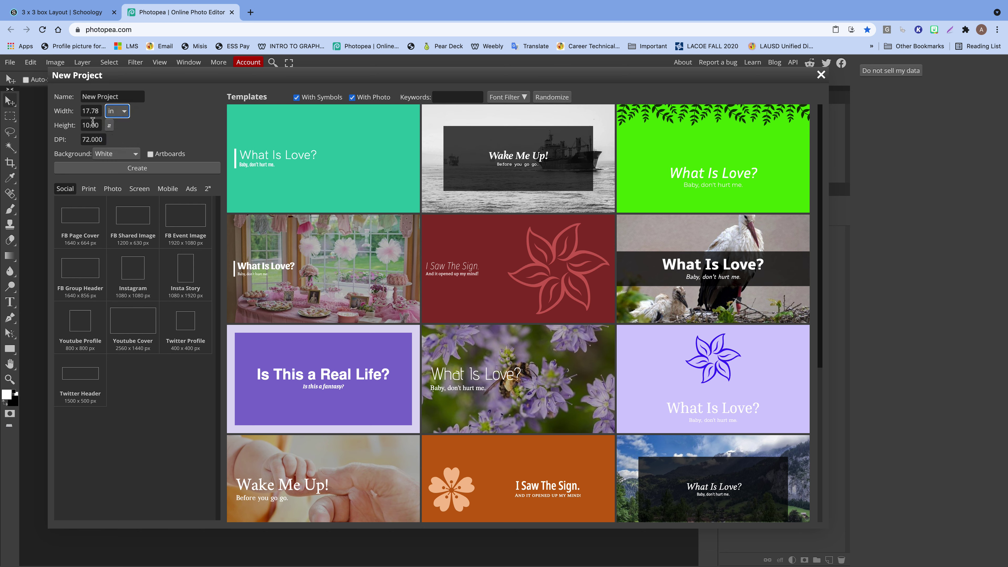
{"action": "left_click", "coordinate": [99, 111]}
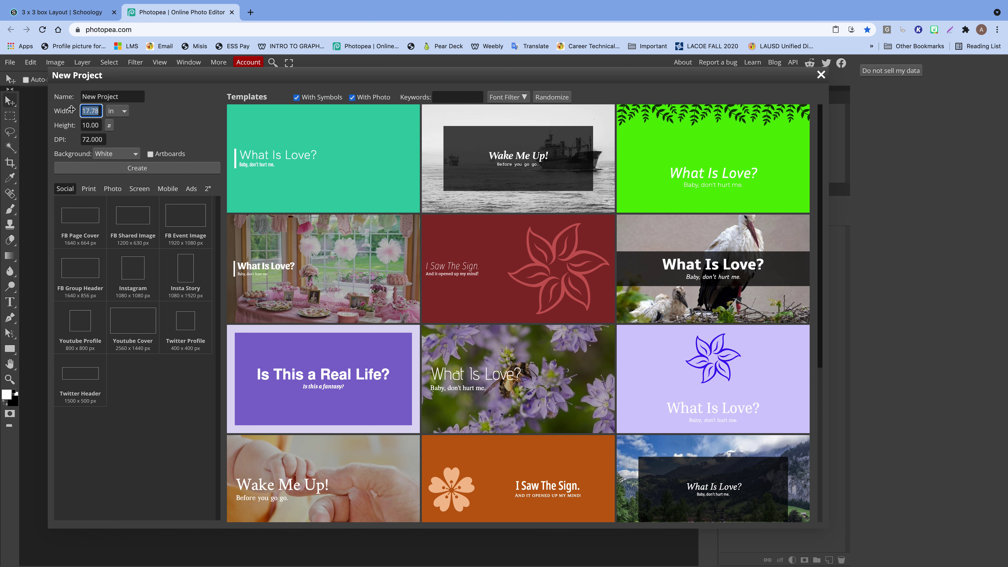
{"action": "type", "text": "10"}
{"action": "left_click", "coordinate": [92, 126]}
{"action": "type", "text": "10"}
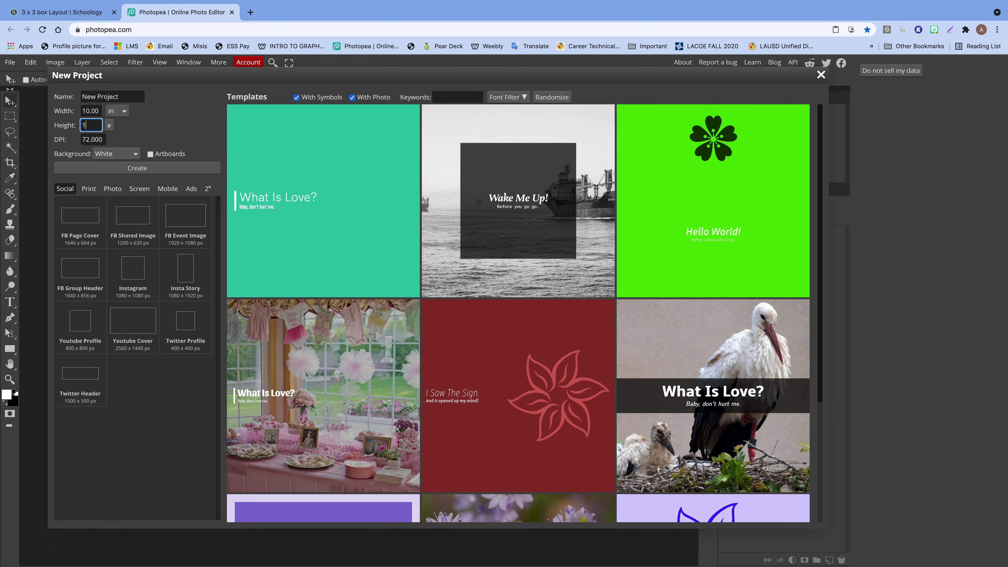
{"action": "left_click", "coordinate": [131, 143]}
{"action": "left_click", "coordinate": [76, 111]}
{"action": "left_click", "coordinate": [76, 125]}
{"action": "left_click", "coordinate": [113, 114]}
{"action": "left_click", "coordinate": [90, 111]}
{"action": "left_click", "coordinate": [128, 169]}
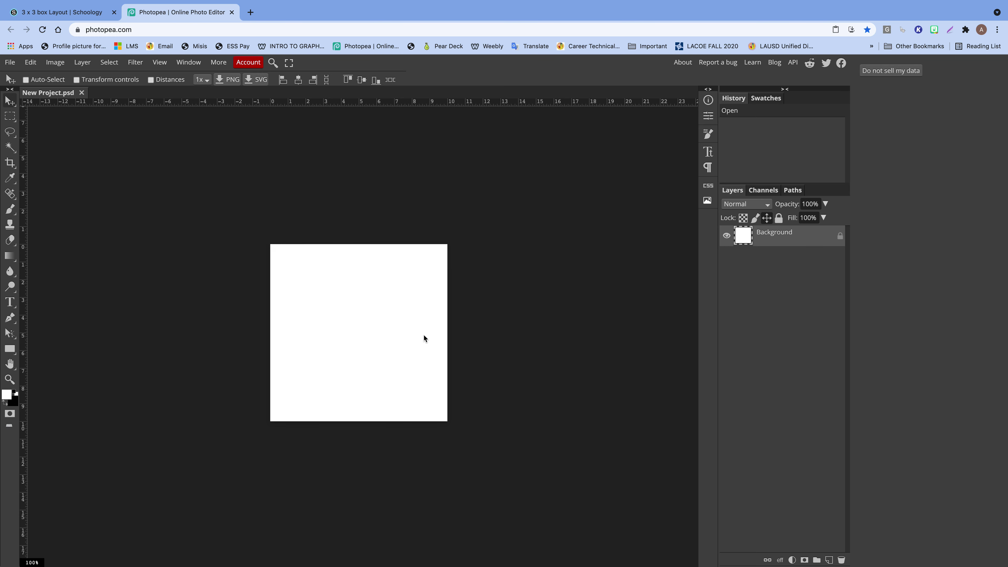
- Place a vertical guide on the page's left edge and set its horizontal position to .25 inches
{"action": "key", "text": "ctrl+plus"}
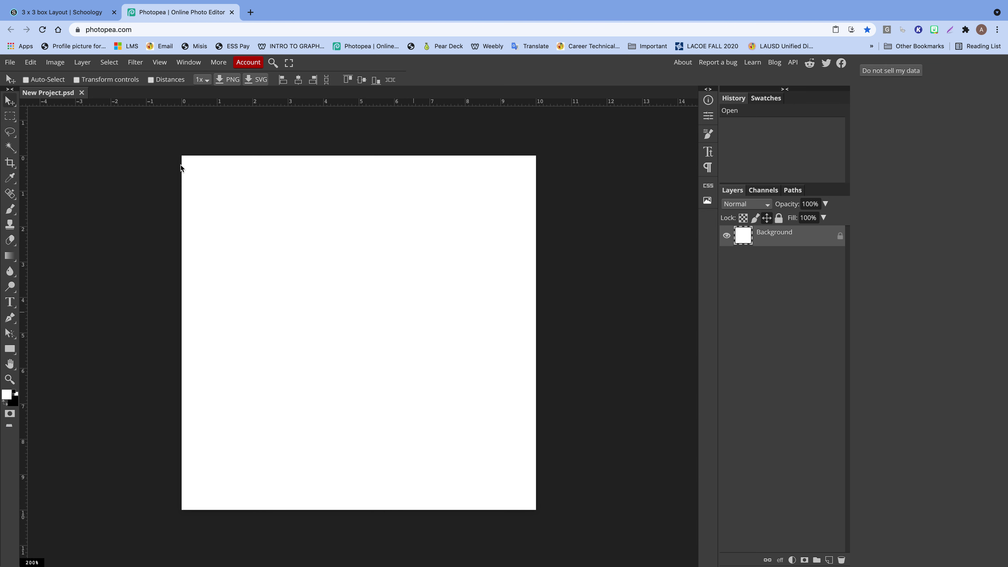
{"action": "left_click_drag", "start_coordinate": [23, 157], "coordinate": [181, 169]}
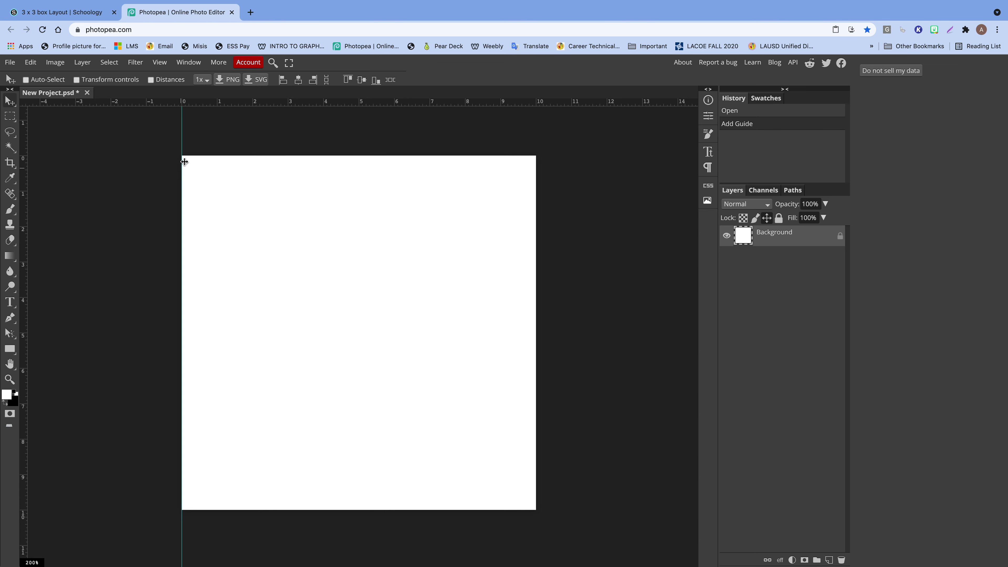
{"action": "left_click", "coordinate": [159, 64]}
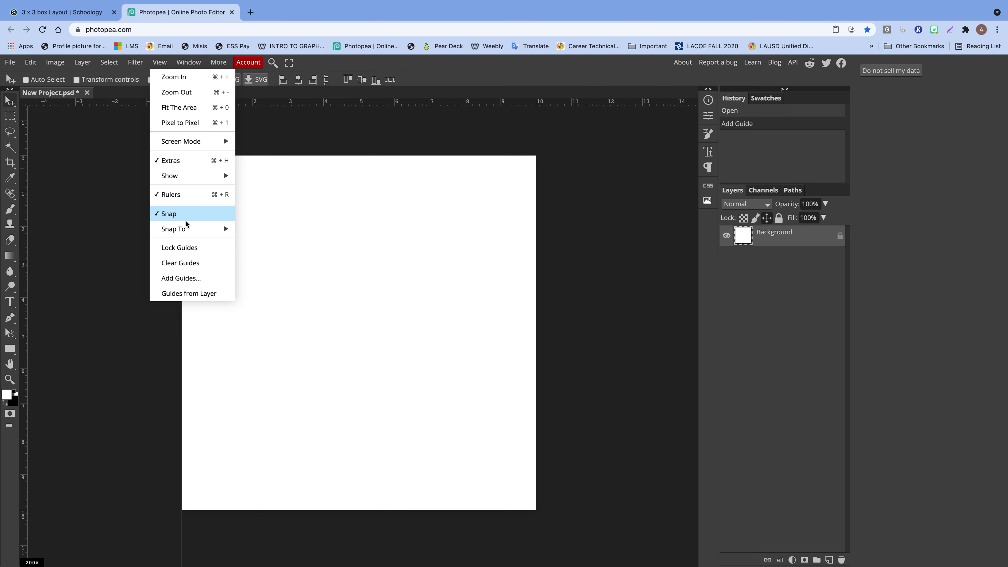
{"action": "left_click", "coordinate": [200, 279]}
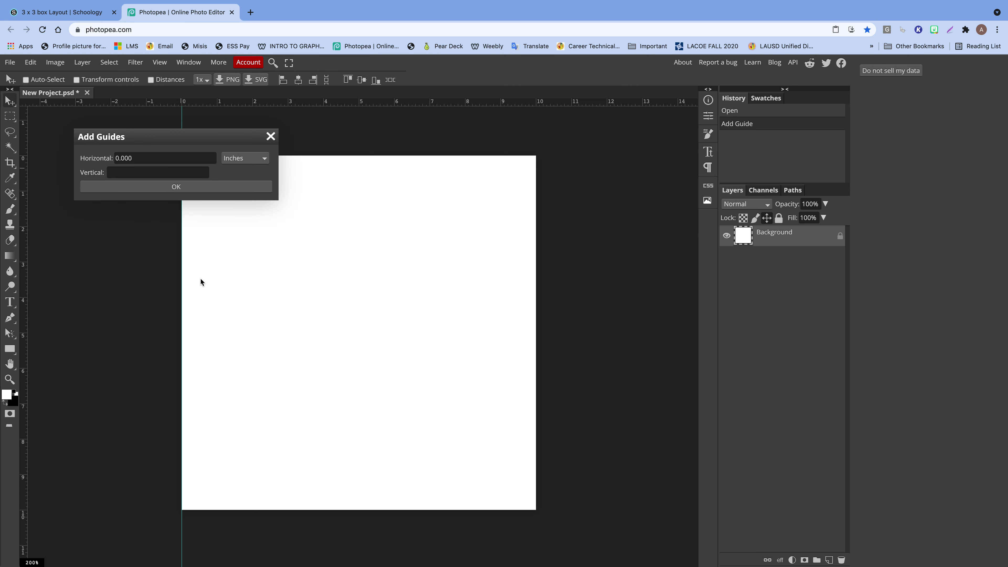
{"action": "left_click_drag", "start_coordinate": [164, 141], "coordinate": [529, 175]}
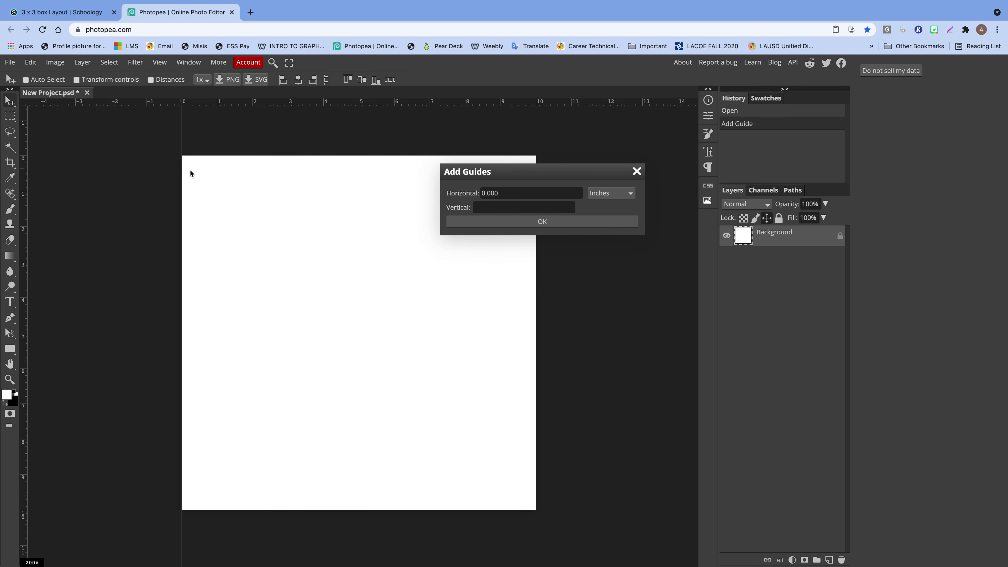
{"action": "left_click", "coordinate": [509, 193]}
{"action": "left_click_drag", "start_coordinate": [508, 193], "coordinate": [460, 192]}
{"action": "key", "text": "BackSpace"}
{"action": "type", "text": ".25"}
{"action": "left_click", "coordinate": [512, 221]}
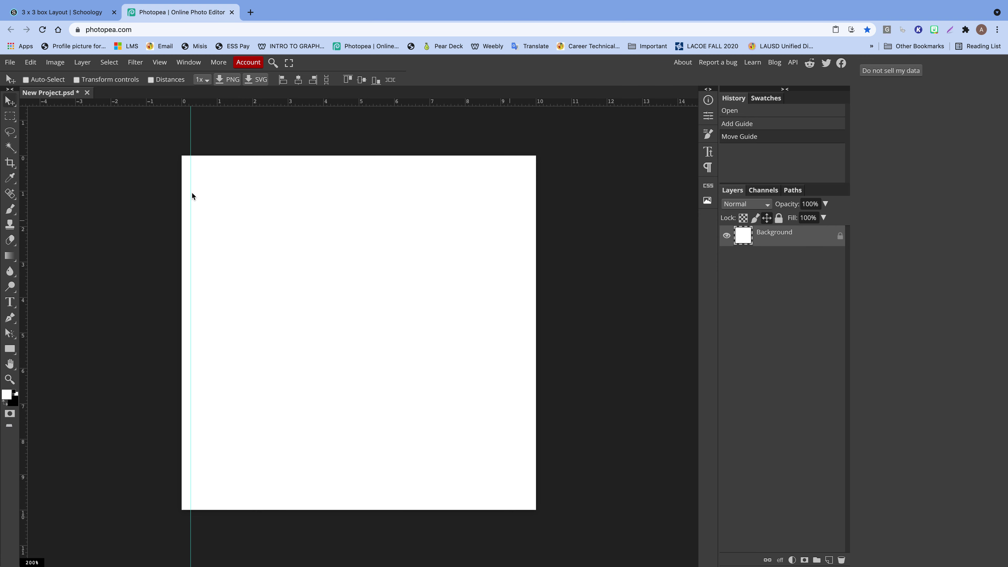
- Check the guide spacing diagram under Step 2 of the Schoology assignment, and return to the Photopea document
{"action": "left_click", "coordinate": [61, 12]}
{"action": "scroll", "coordinate": [351, 239], "scroll_direction": "down", "scroll_amount": 10}
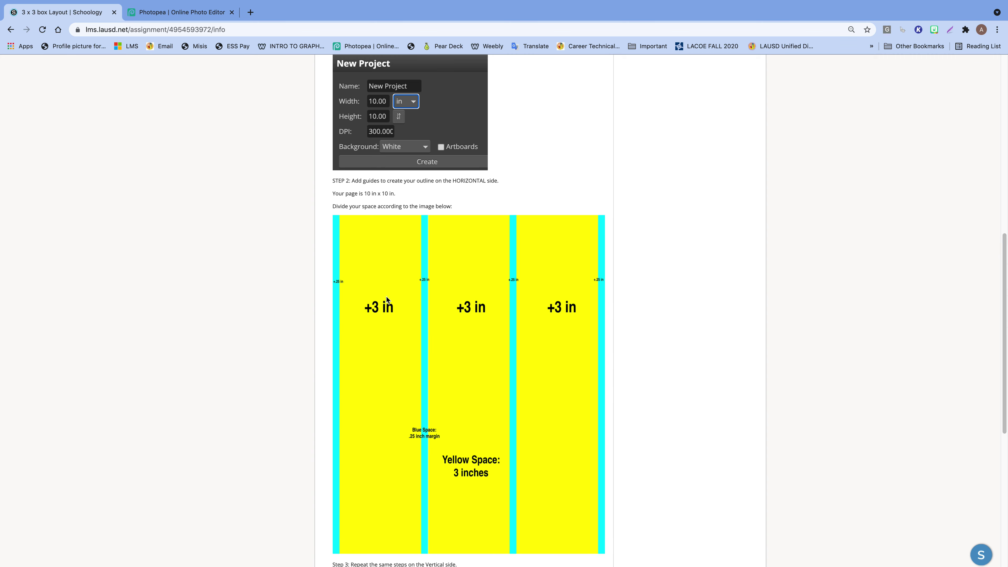
{"action": "left_click", "coordinate": [182, 12]}
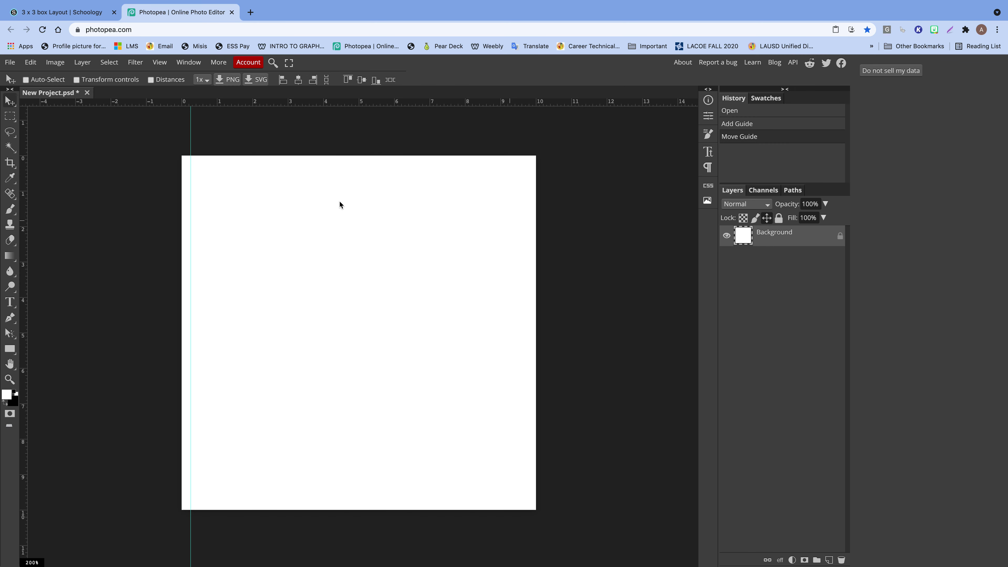
- Open the Add Guides settings and extend the horizontal positions to 0.250, 3.25 inches
{"action": "left_click", "coordinate": [159, 62]}
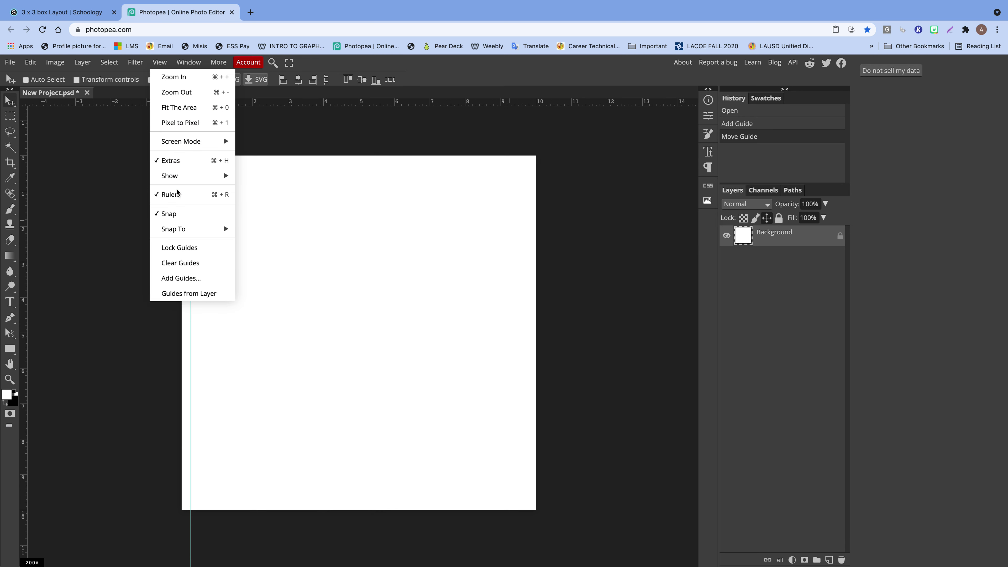
{"action": "left_click", "coordinate": [183, 277]}
{"action": "left_click", "coordinate": [513, 194]}
{"action": "type", "text": ","}
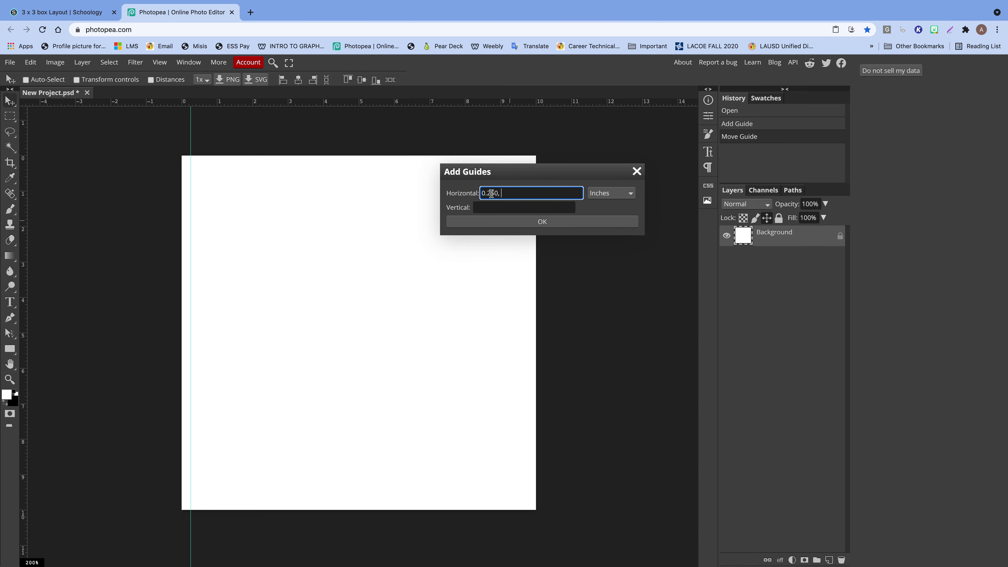
{"action": "key", "text": "BackSpace"}
{"action": "type", "text": ","}
{"action": "type", "text": "3.25"}
- Check the margin and square widths in the Step 2 diagram of the Schoology assignment, and return to Photopea
{"action": "left_click", "coordinate": [59, 12]}
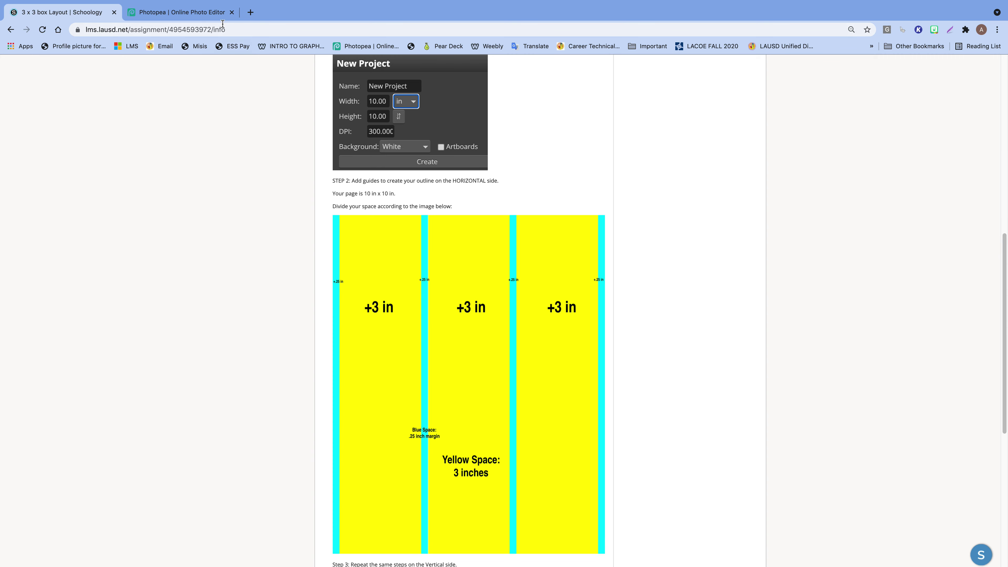
{"action": "left_click", "coordinate": [178, 12]}
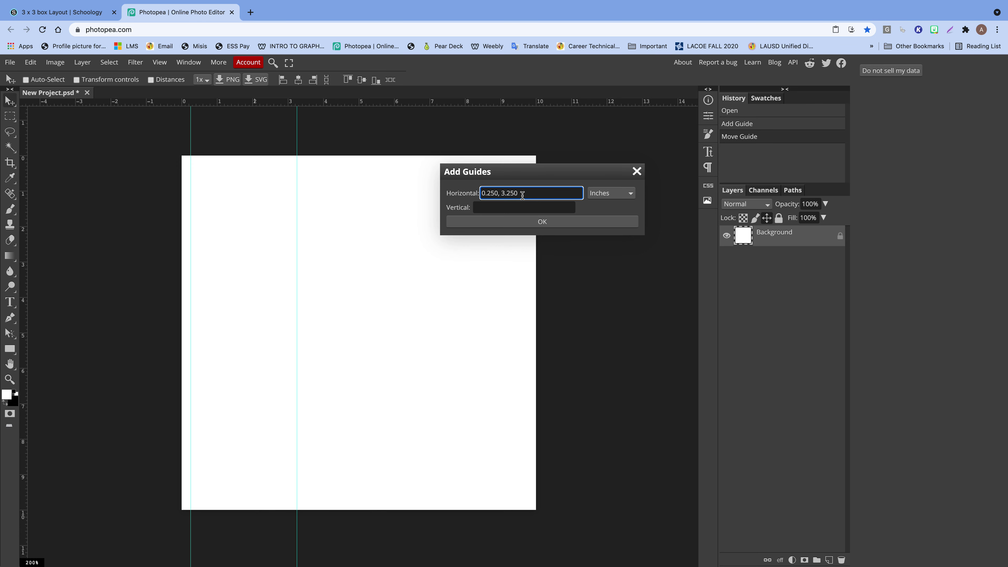
{"action": "left_click", "coordinate": [75, 12]}
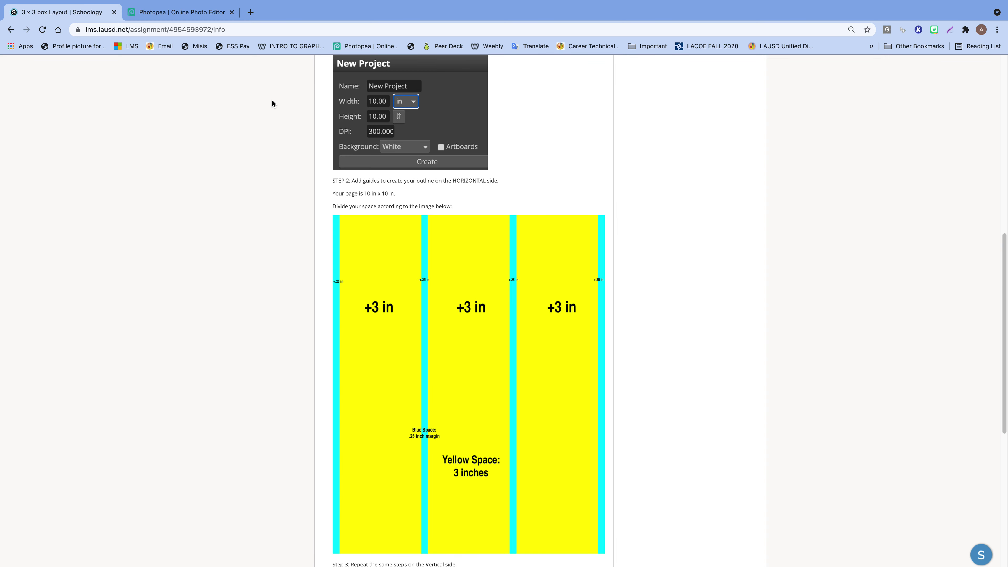
{"action": "left_click", "coordinate": [180, 12]}
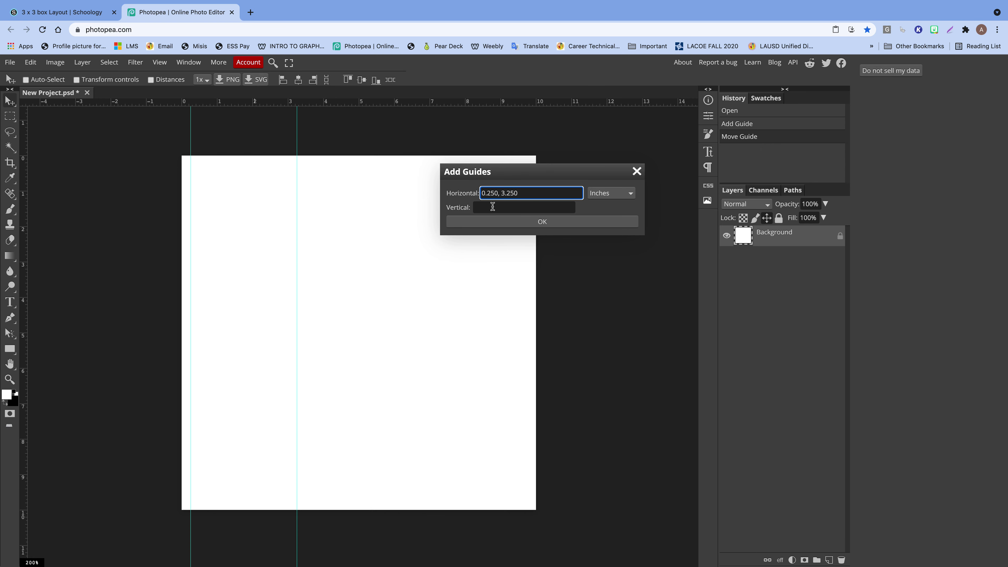
- Set the vertical guide position to 0.250 inches and apply the guides to the page
{"action": "left_click", "coordinate": [478, 206]}
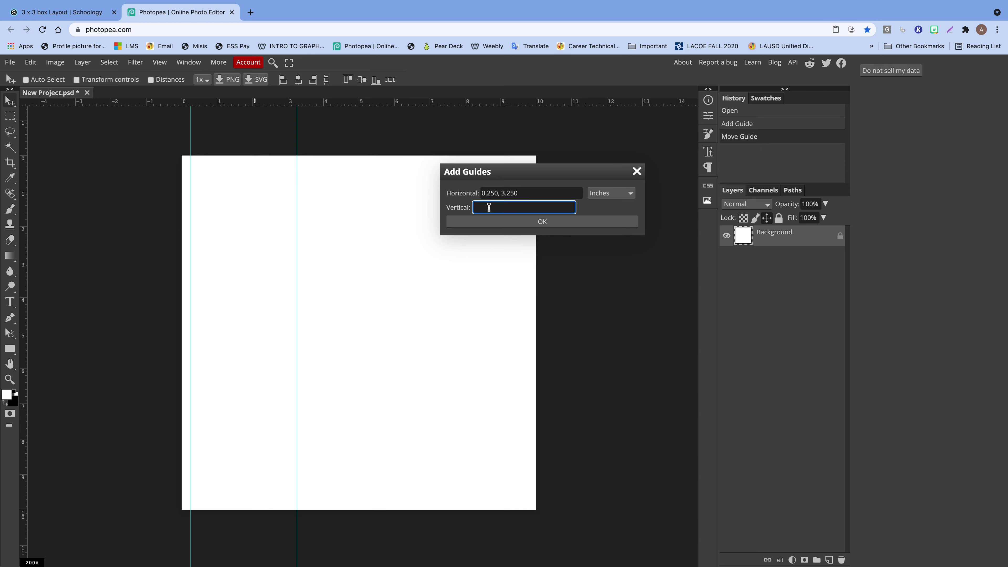
{"action": "type", "text": "0.250"}
{"action": "left_click", "coordinate": [496, 221]}
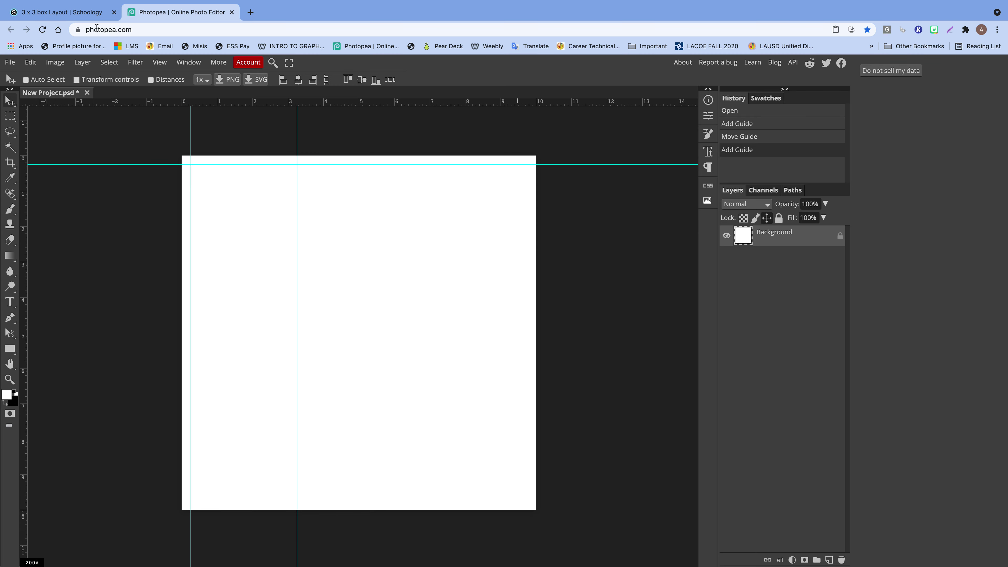
- Look at the End result sample in the Schoology assignment, and return to the Photopea document
{"action": "left_click", "coordinate": [78, 34]}
{"action": "scroll", "coordinate": [341, 293], "scroll_direction": "down", "scroll_amount": 10}
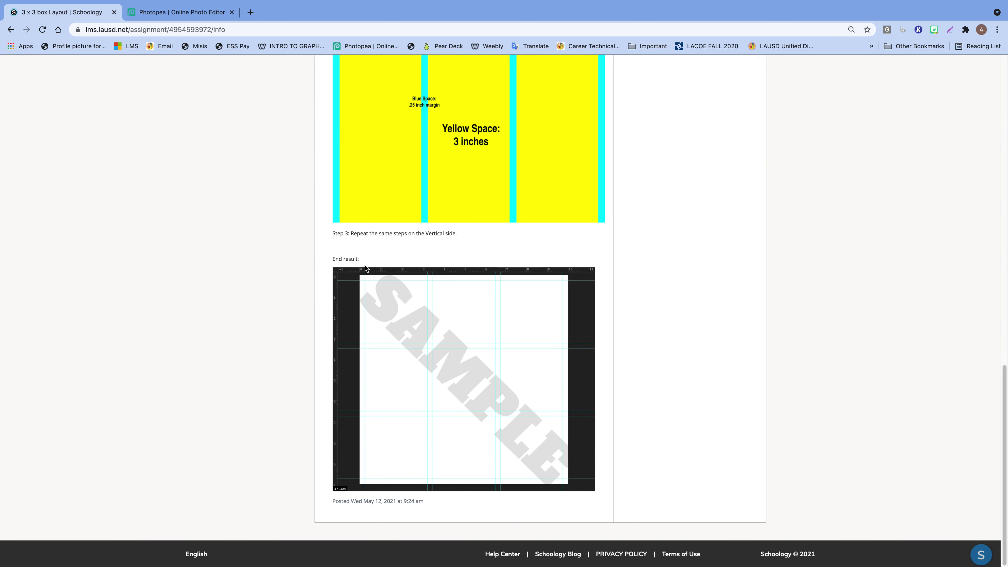
{"action": "left_click", "coordinate": [198, 14]}
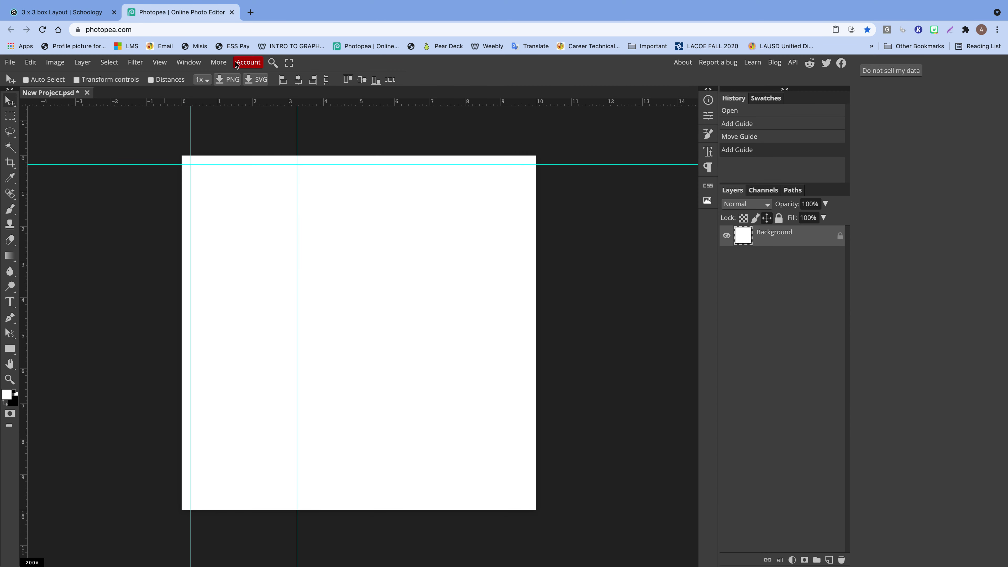
- Check the Step 2 spacing diagram in Schoology and add a guide in Photopea at a horizontal position of 3.5 inches
{"action": "left_click", "coordinate": [167, 62]}
{"action": "left_click", "coordinate": [191, 276]}
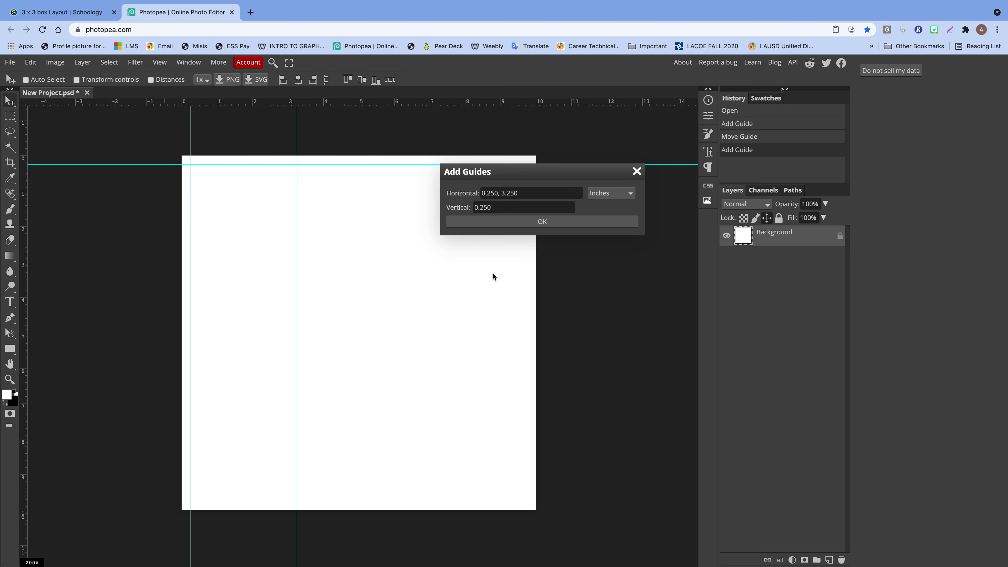
{"action": "left_click_drag", "start_coordinate": [516, 195], "coordinate": [386, 206]}
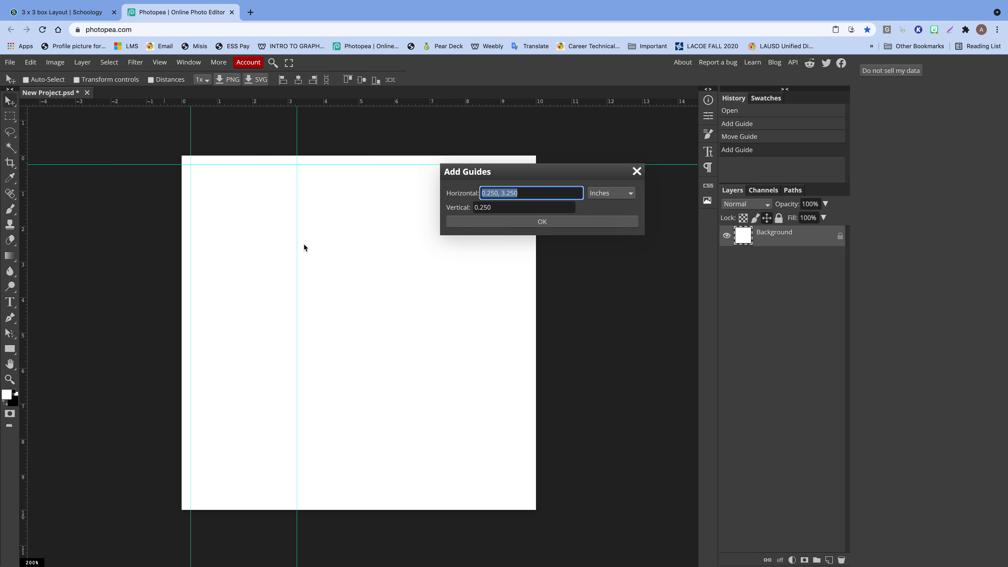
{"action": "left_click", "coordinate": [523, 193]}
{"action": "double_click", "coordinate": [503, 194]}
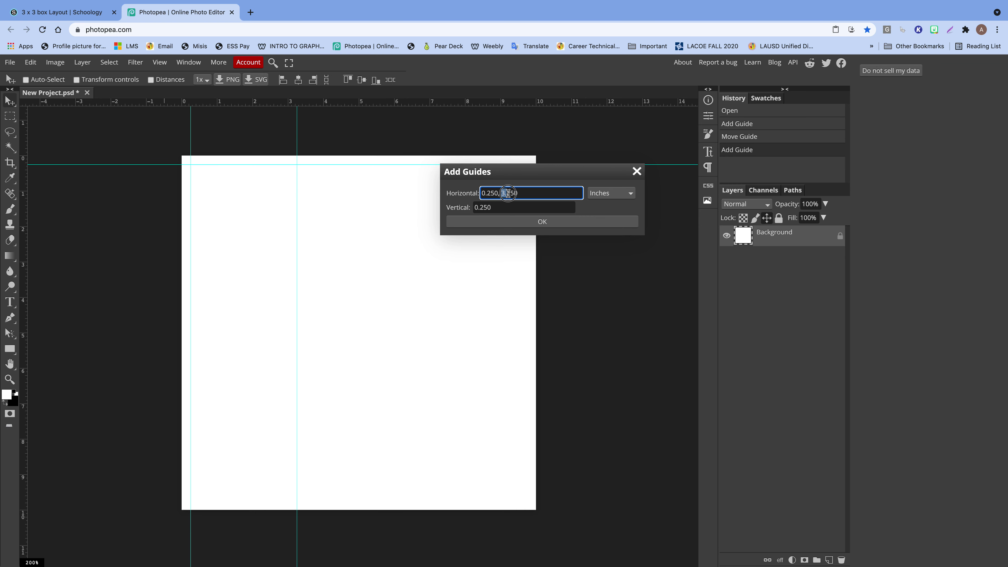
{"action": "left_click", "coordinate": [523, 194]}
{"action": "type", "text": ","}
{"action": "left_click", "coordinate": [74, 16]}
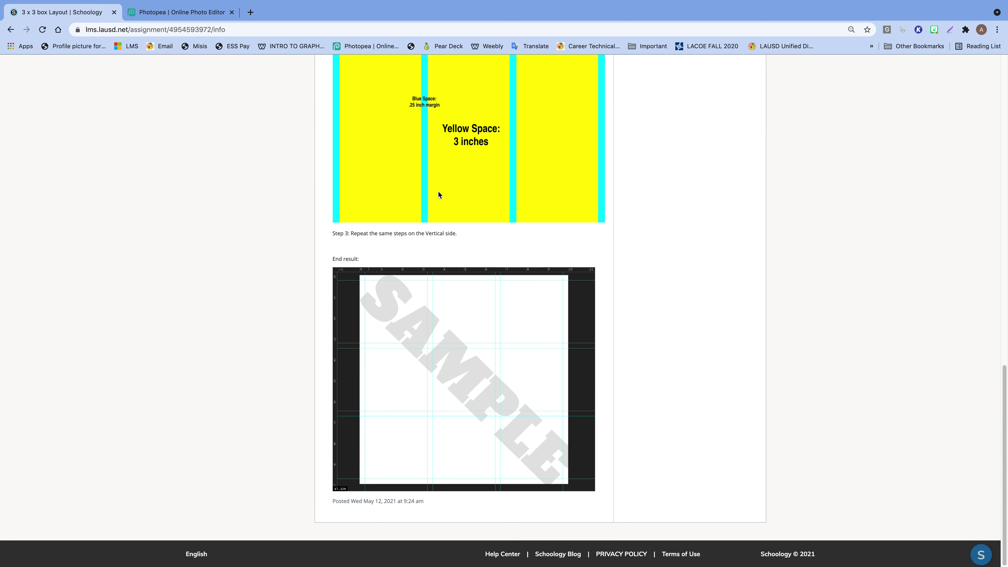
{"action": "scroll", "coordinate": [437, 190], "scroll_direction": "up", "scroll_amount": 3}
{"action": "scroll", "coordinate": [438, 192], "scroll_direction": "up", "scroll_amount": 3}
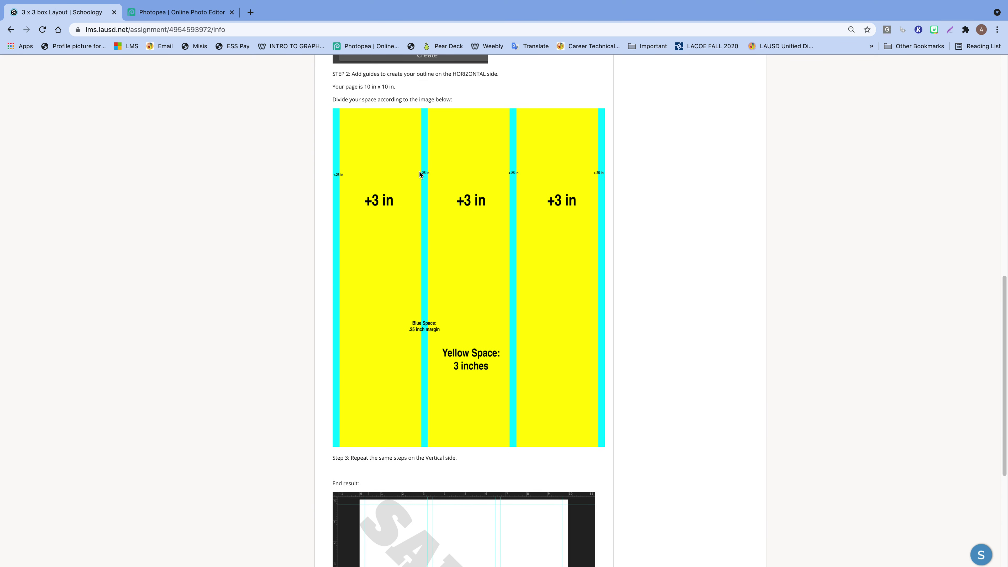
{"action": "left_click", "coordinate": [210, 15]}
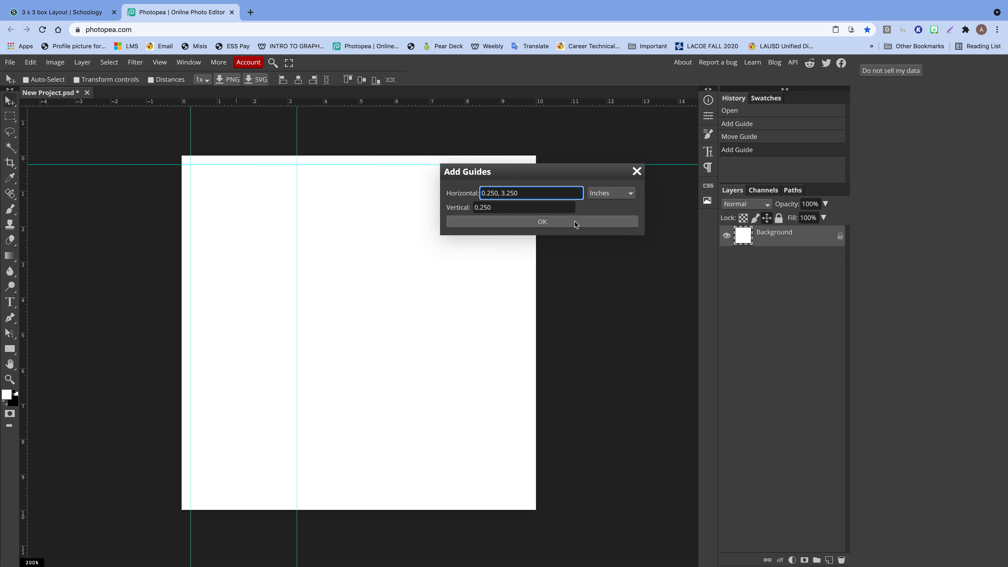
{"action": "type", "text": ", 3.5"}
{"action": "left_click", "coordinate": [577, 223]}
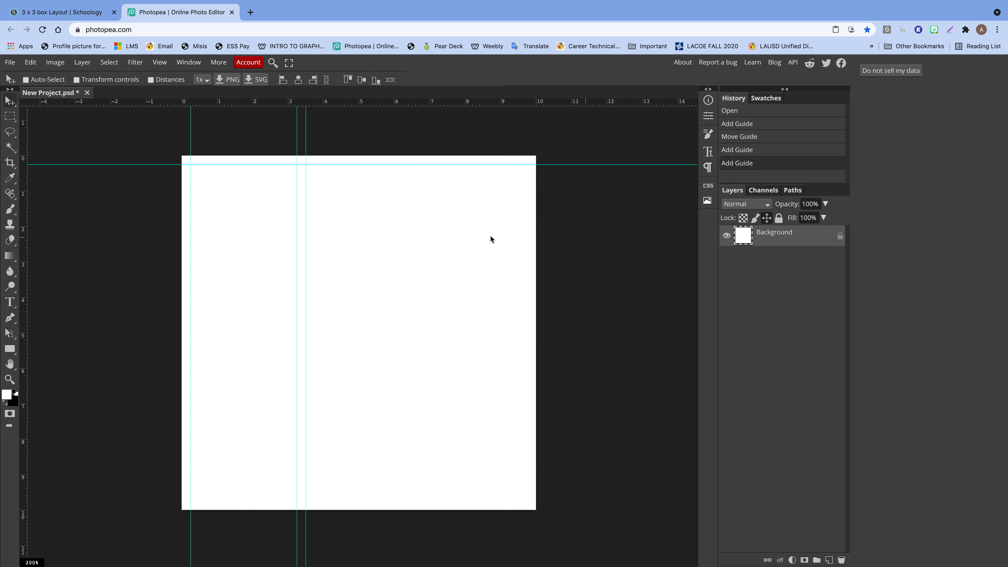
- Switch to the Schoology assignment and examine the guide layout in its End result sample
{"action": "left_click", "coordinate": [76, 12]}
{"action": "scroll", "coordinate": [404, 358], "scroll_direction": "down", "scroll_amount": 5}
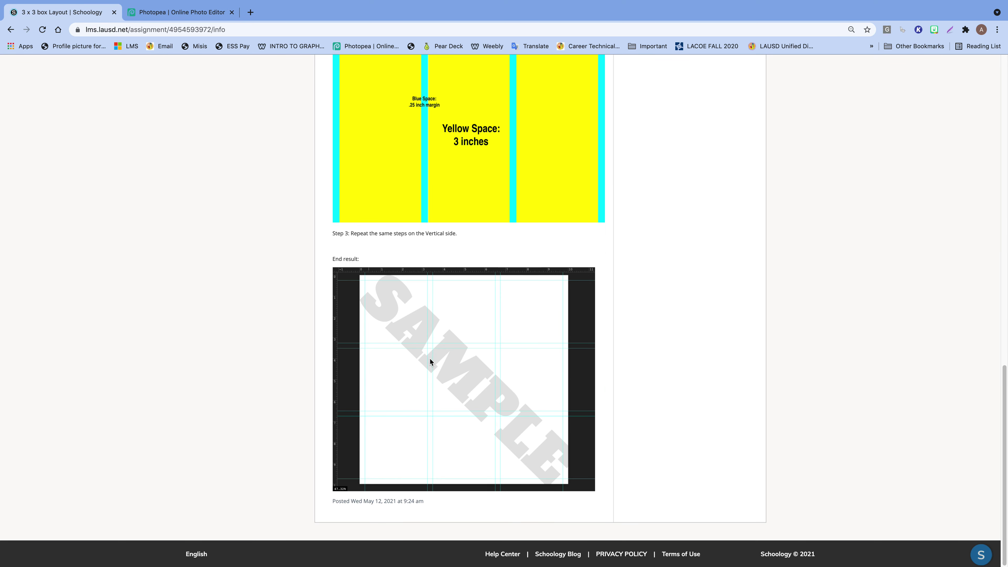